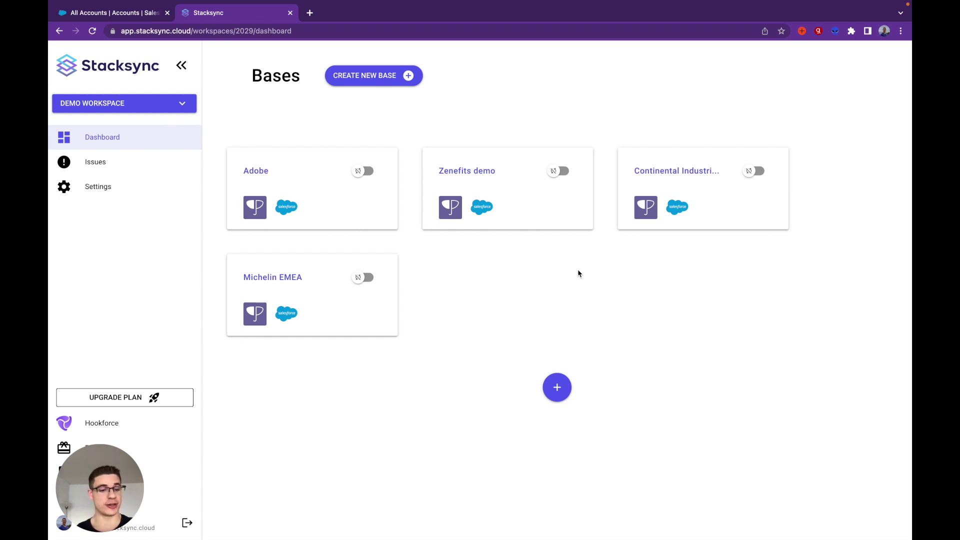
# Start a new base and begin connecting Postgres Heroku with new database credentials.
pyautogui.click(382, 76)
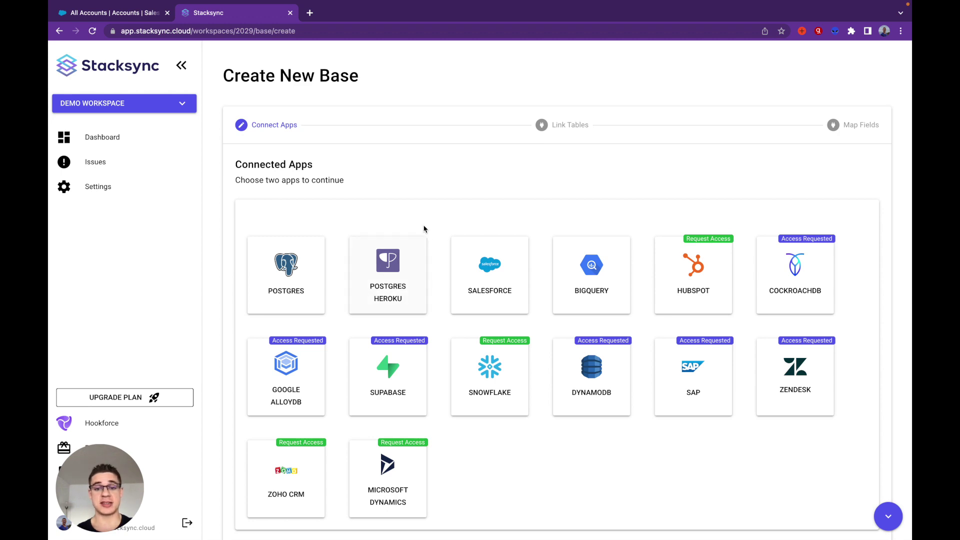
pyautogui.click(394, 268)
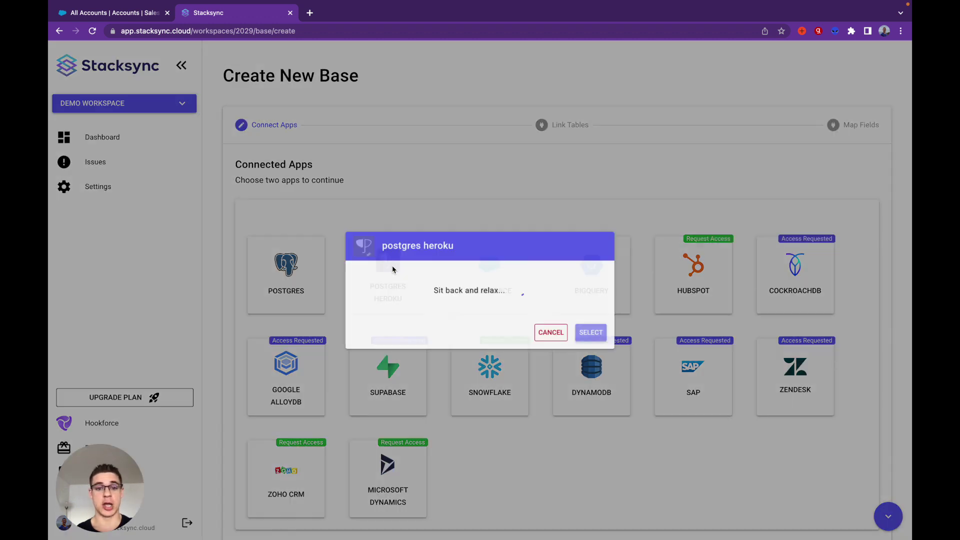
pyautogui.click(418, 291)
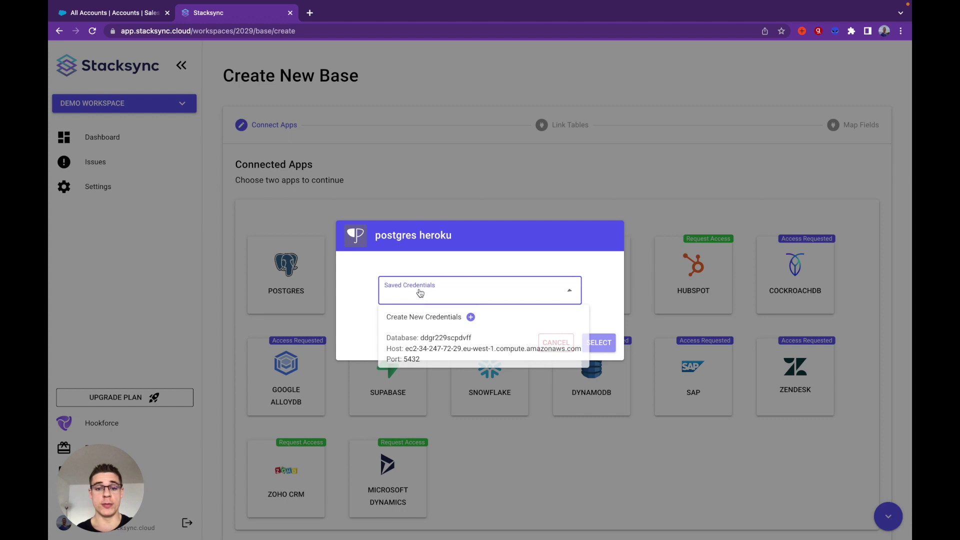
pyautogui.click(426, 318)
pyautogui.click(596, 343)
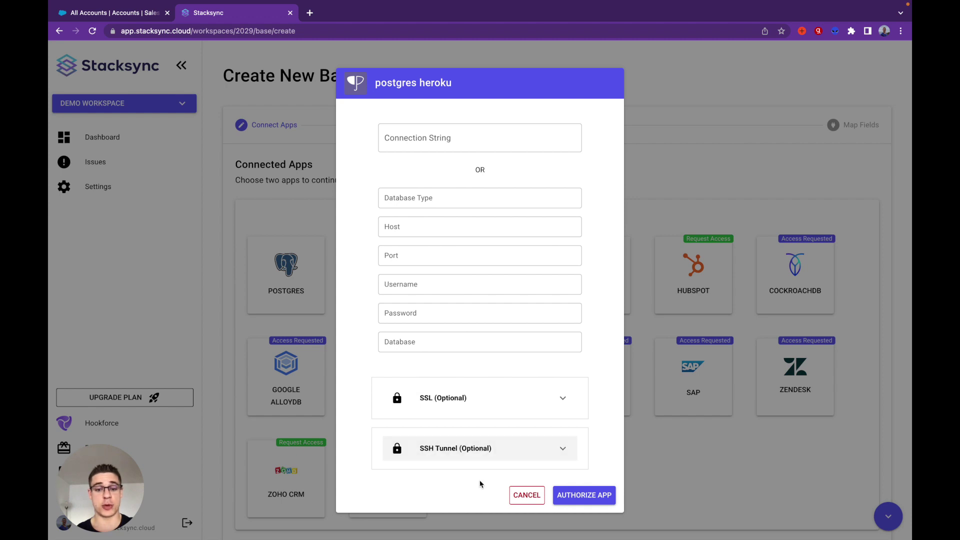
# Drop the new-credential form and authorize Postgres Heroku with the saved Heroku database credential.
pyautogui.click(527, 495)
pyautogui.click(411, 292)
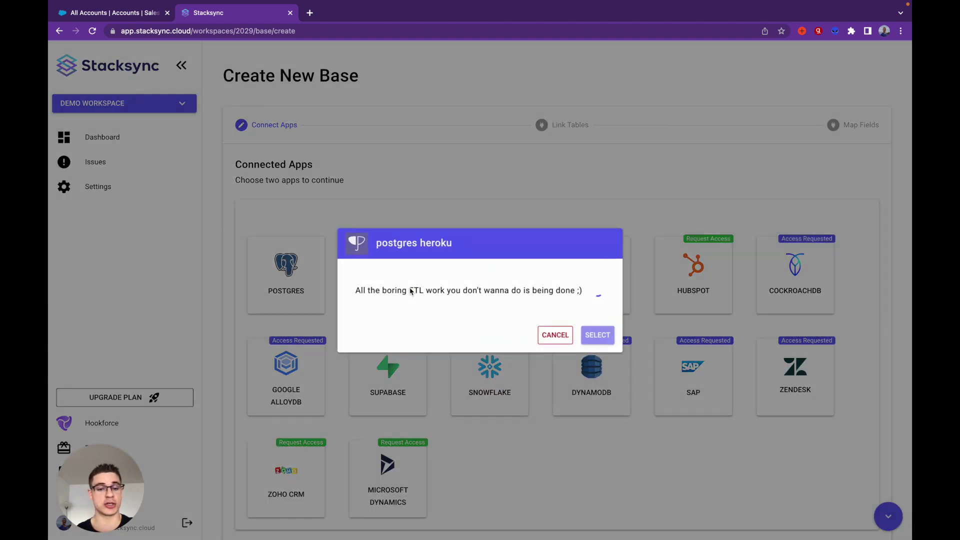
pyautogui.click(424, 299)
pyautogui.click(450, 343)
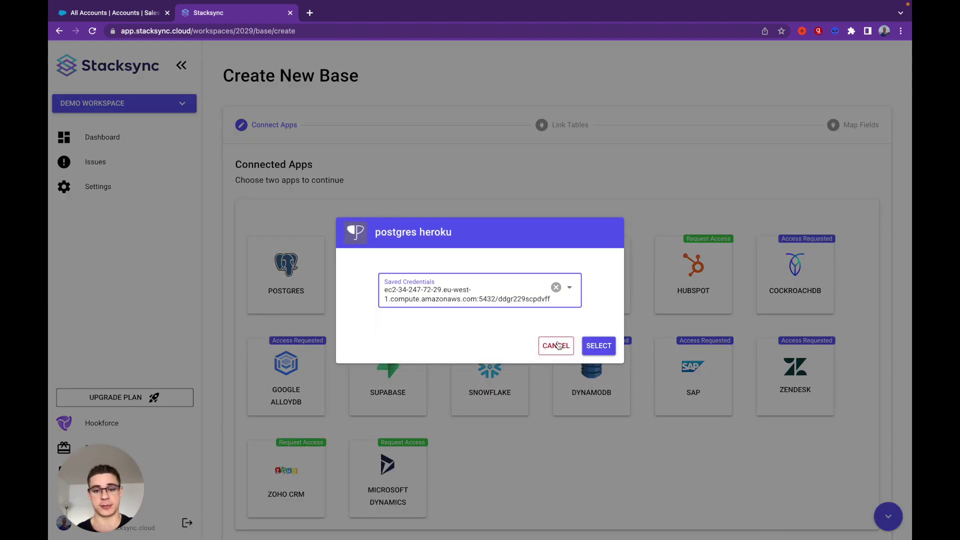
pyautogui.click(598, 345)
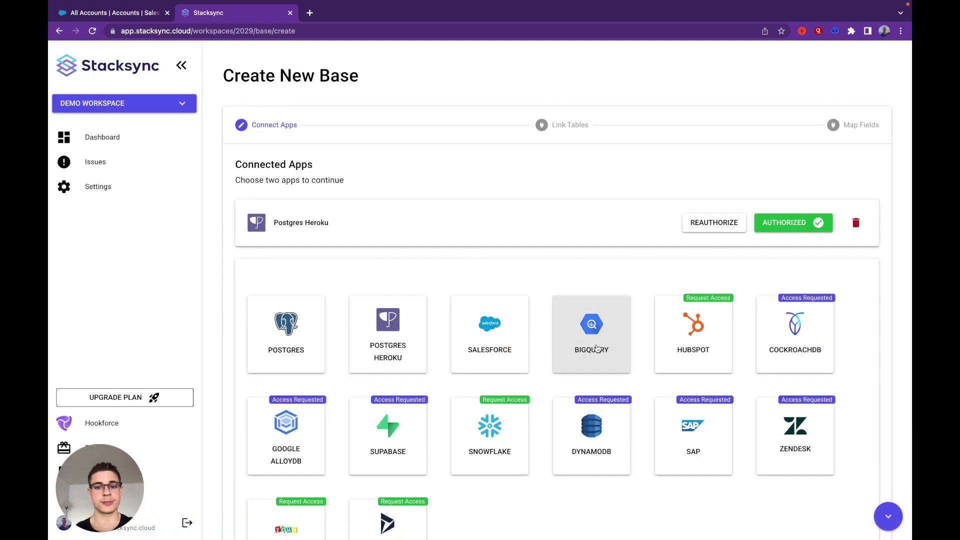
# Authorize Salesforce with new credentials via a saved account login, then continue to table linking.
pyautogui.click(515, 331)
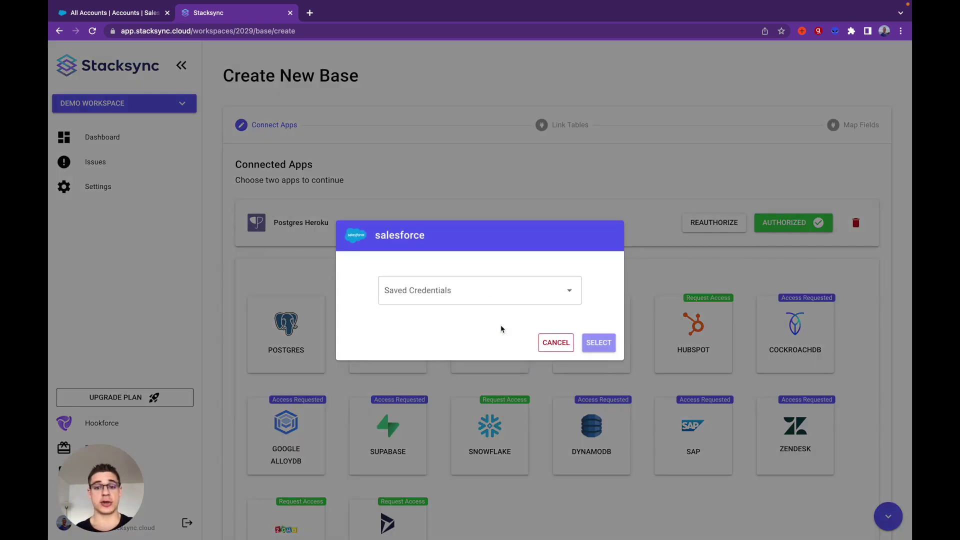
pyautogui.click(509, 299)
pyautogui.click(484, 315)
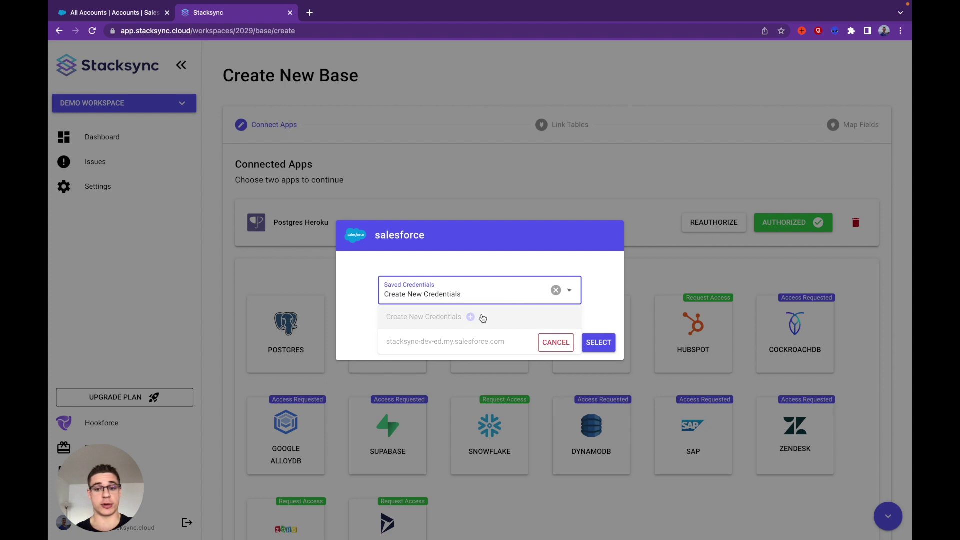
pyautogui.click(599, 343)
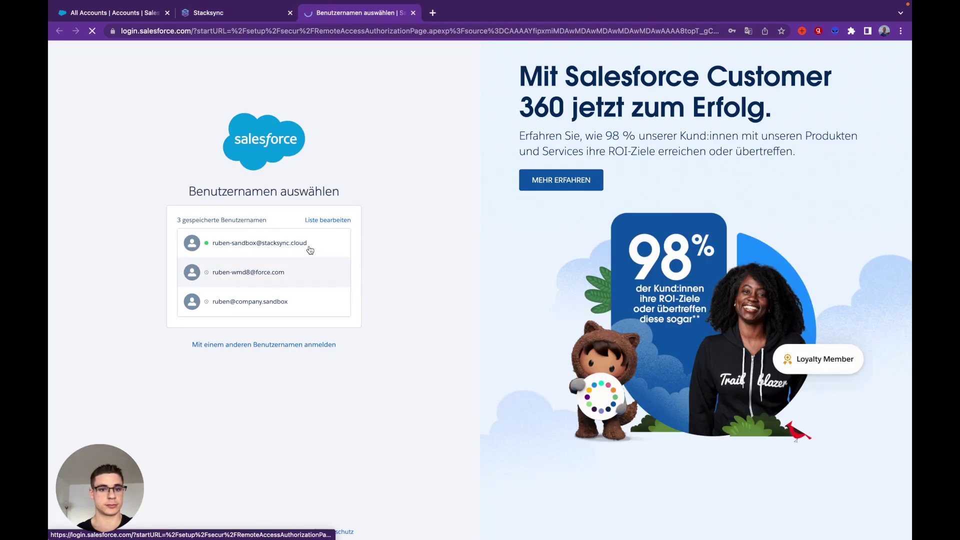
pyautogui.click(309, 249)
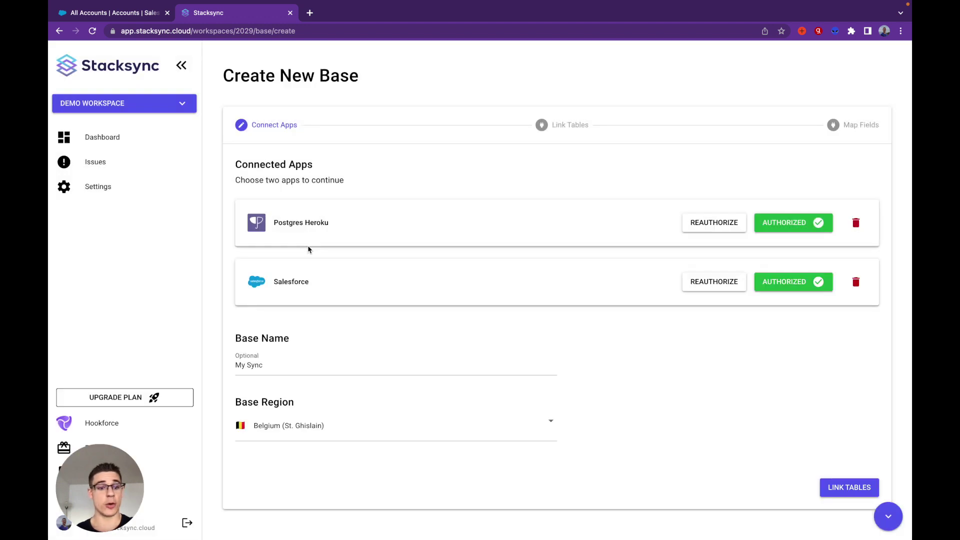
pyautogui.click(839, 486)
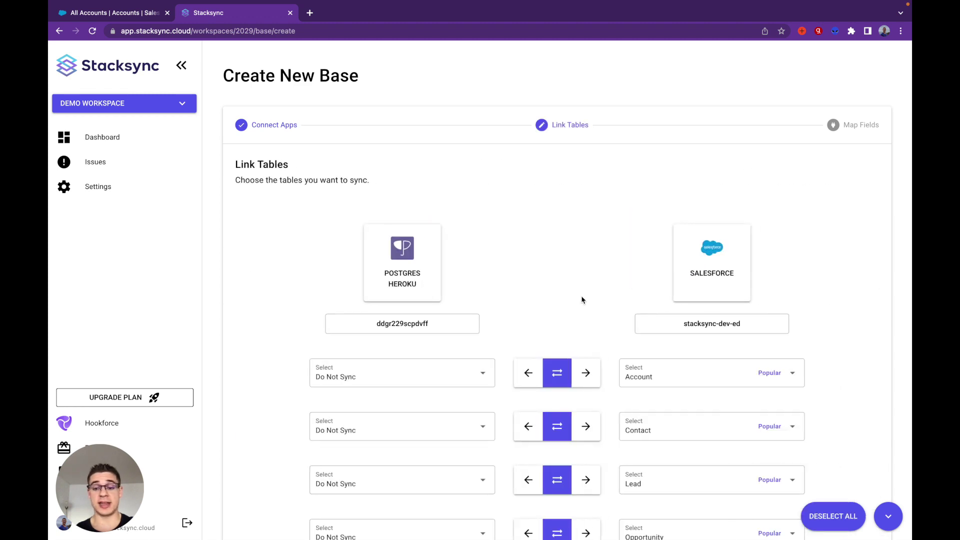
pyautogui.scroll(-3, 582, 300)
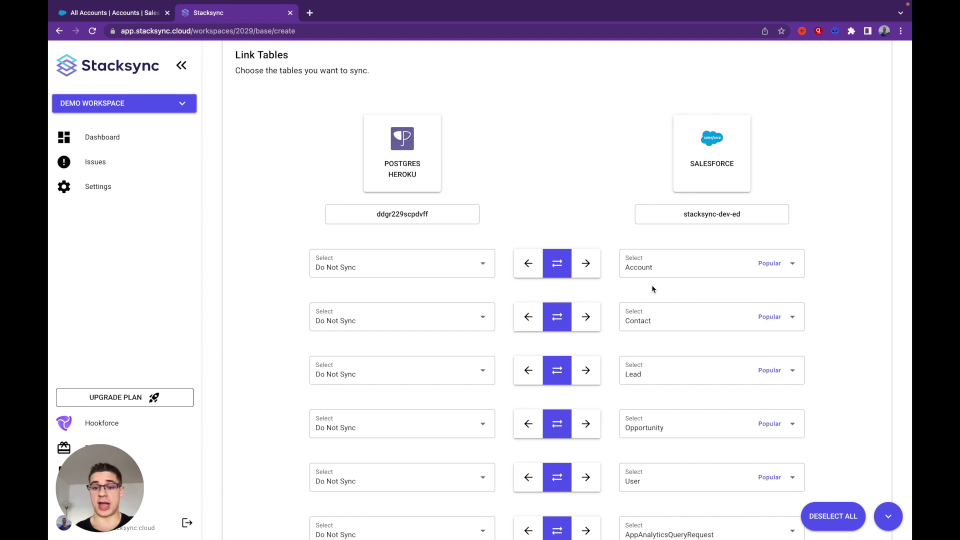
pyautogui.scroll(-3, 652, 289)
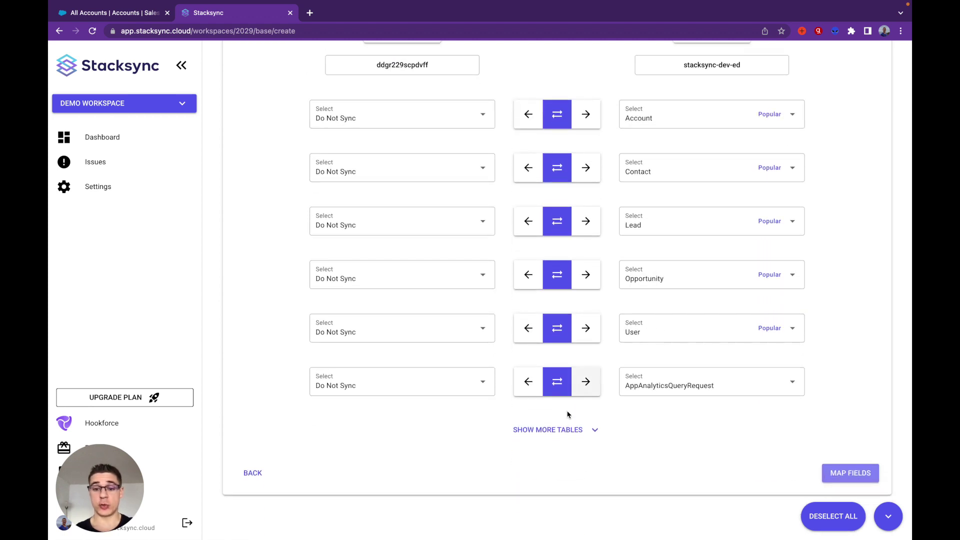
# Pair Account and Contact with new Postgres tables, leave other tables on Do Not Sync, and continue.
pyautogui.click(557, 429)
pyautogui.scroll(-5, 557, 433)
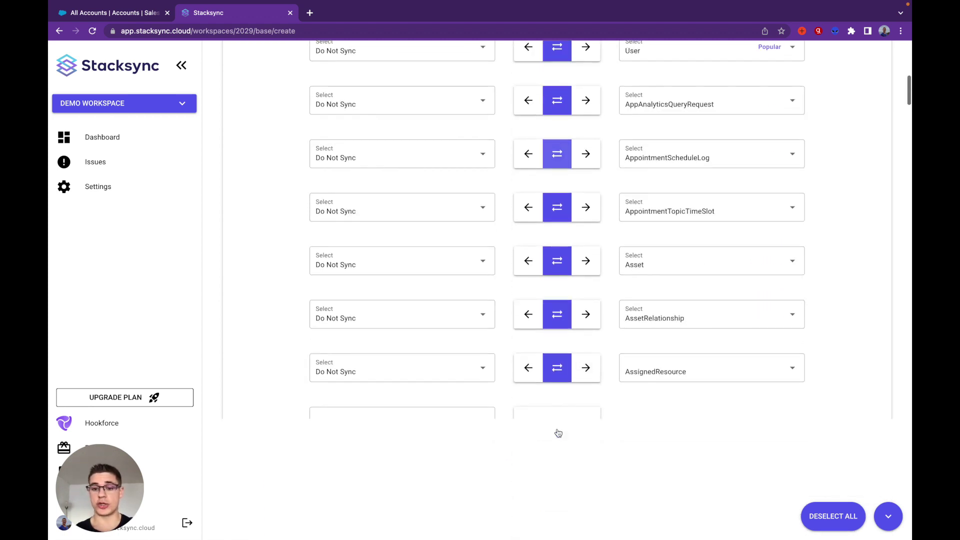
pyautogui.scroll(-5, 558, 433)
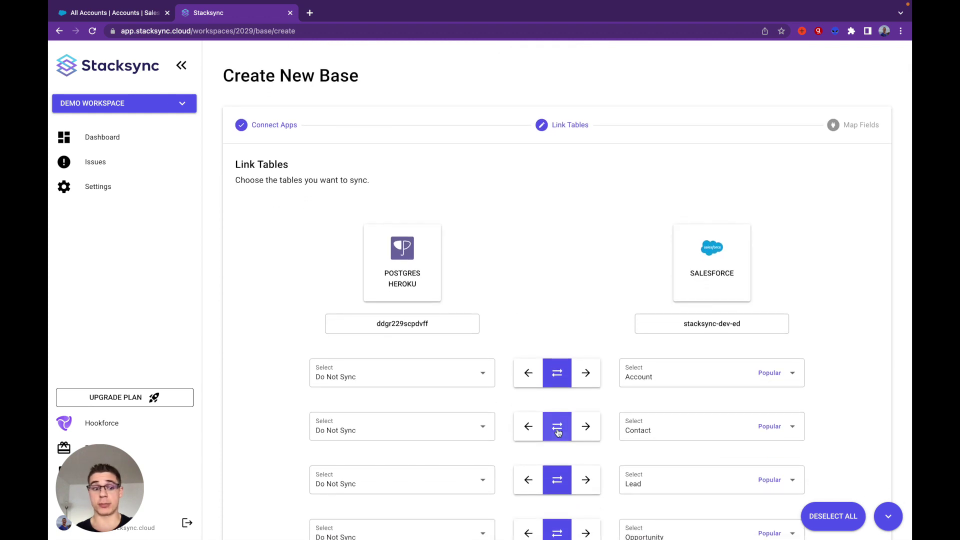
pyautogui.scroll(-2, 558, 432)
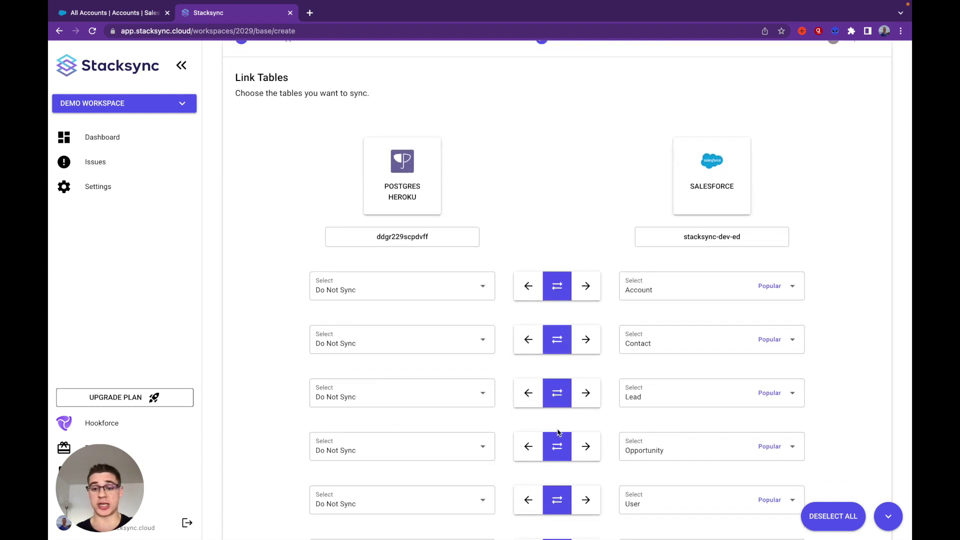
pyautogui.click(465, 297)
pyautogui.click(420, 338)
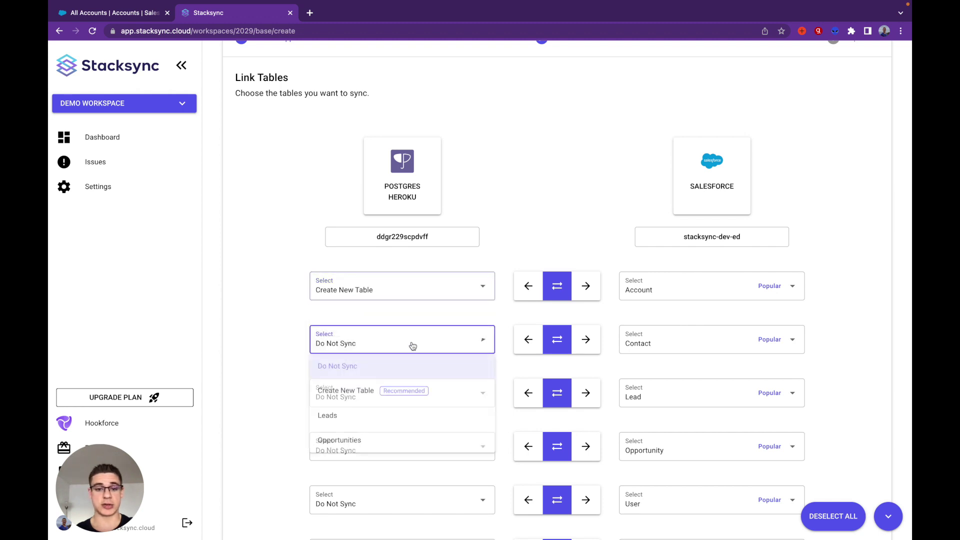
pyautogui.click(352, 390)
pyautogui.scroll(-15, 553, 455)
pyautogui.scroll(-10, 556, 455)
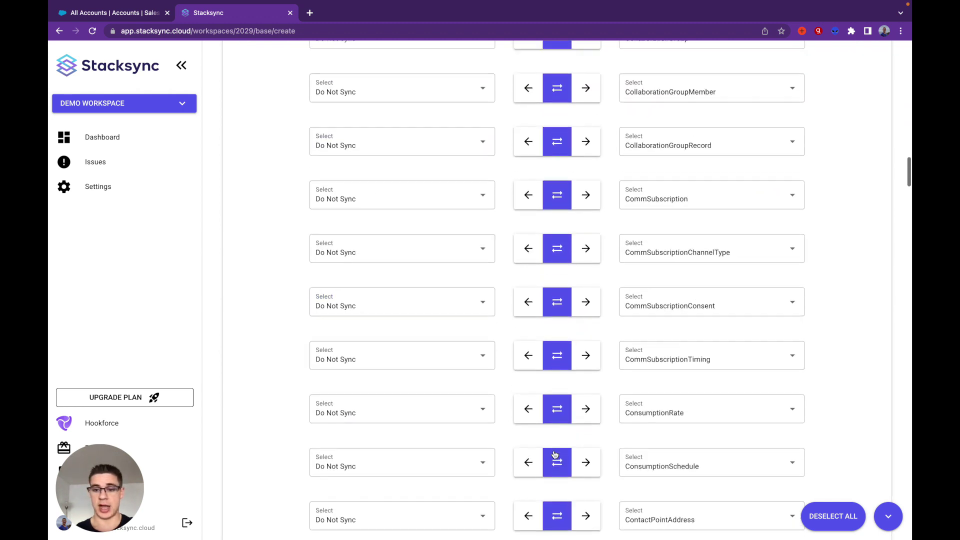
pyautogui.scroll(-10, 556, 455)
pyautogui.scroll(-10, 553, 454)
pyautogui.scroll(-10, 553, 454)
pyautogui.scroll(-5, 552, 455)
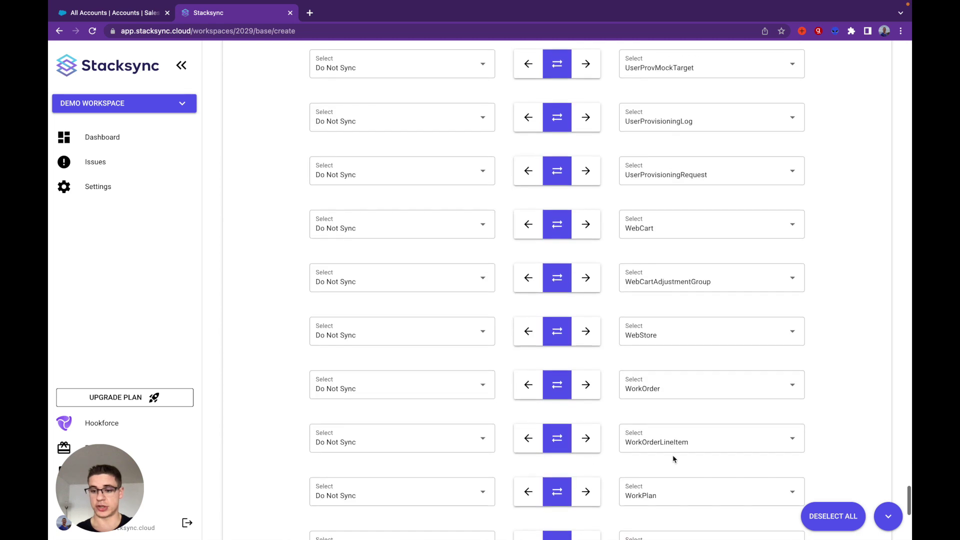
pyautogui.scroll(-5, 673, 459)
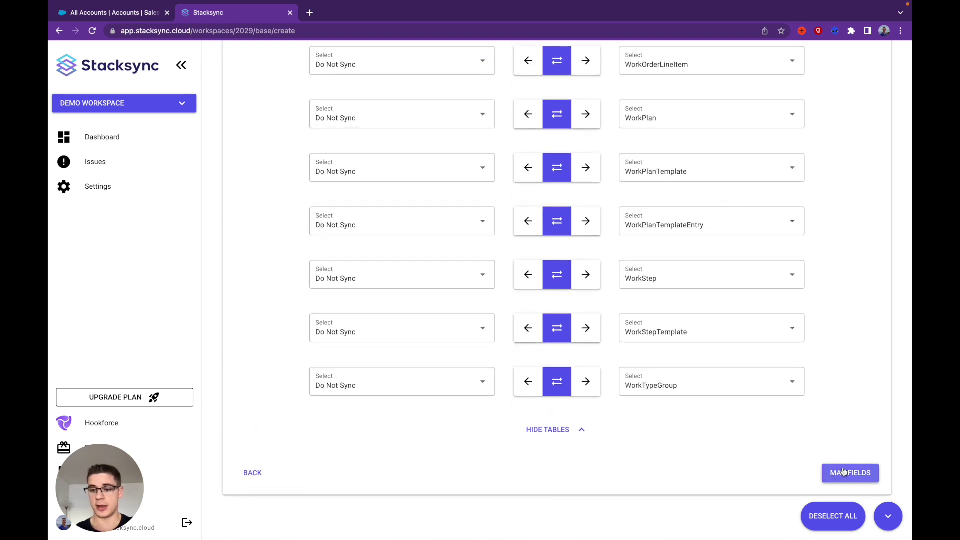
pyautogui.click(843, 472)
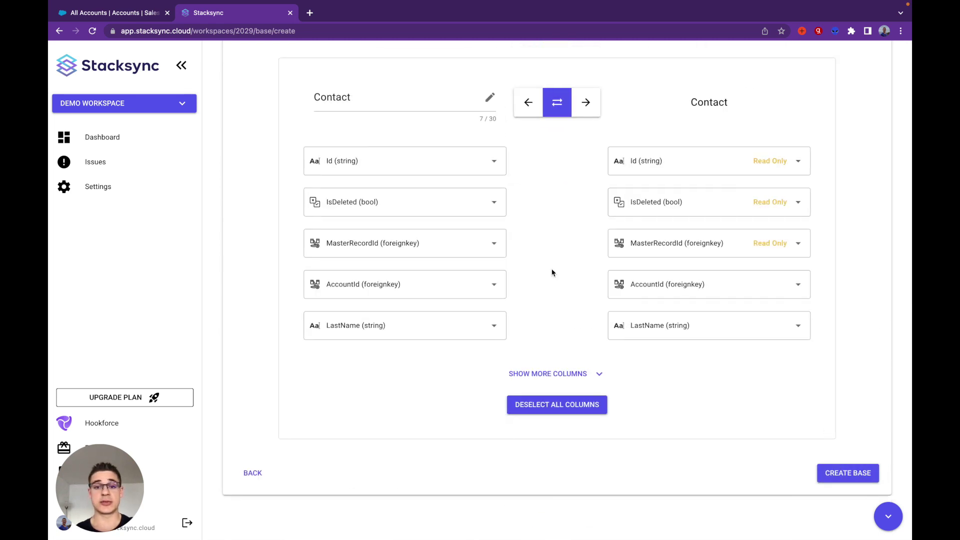
pyautogui.scroll(1, 552, 272)
pyautogui.scroll(2, 552, 272)
pyautogui.scroll(4, 552, 272)
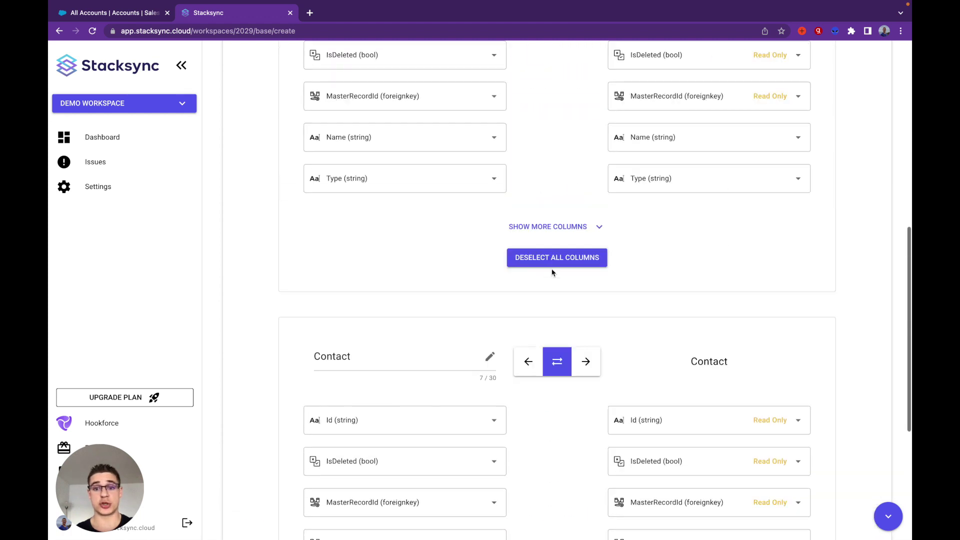
pyautogui.scroll(2, 552, 272)
pyautogui.scroll(2, 552, 272)
pyautogui.scroll(1, 553, 273)
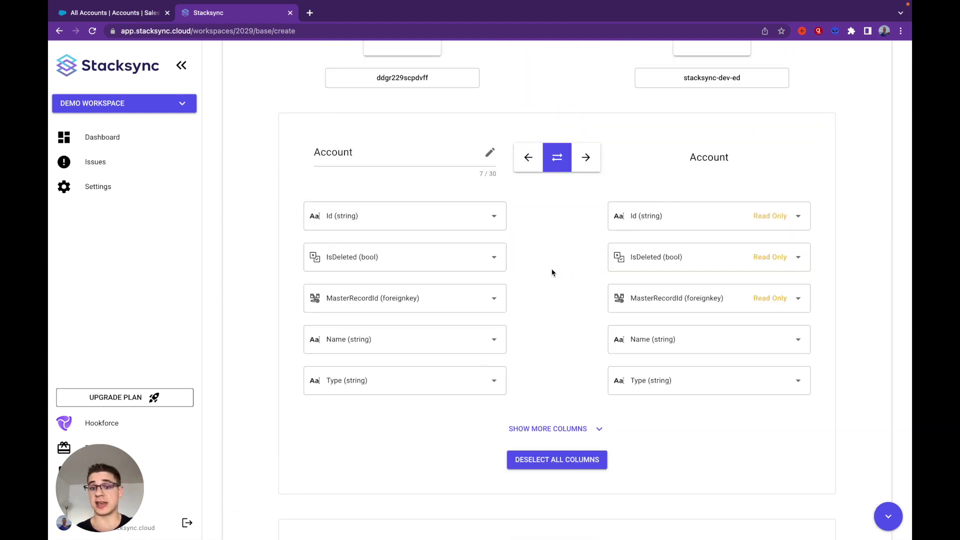
pyautogui.scroll(1, 567, 268)
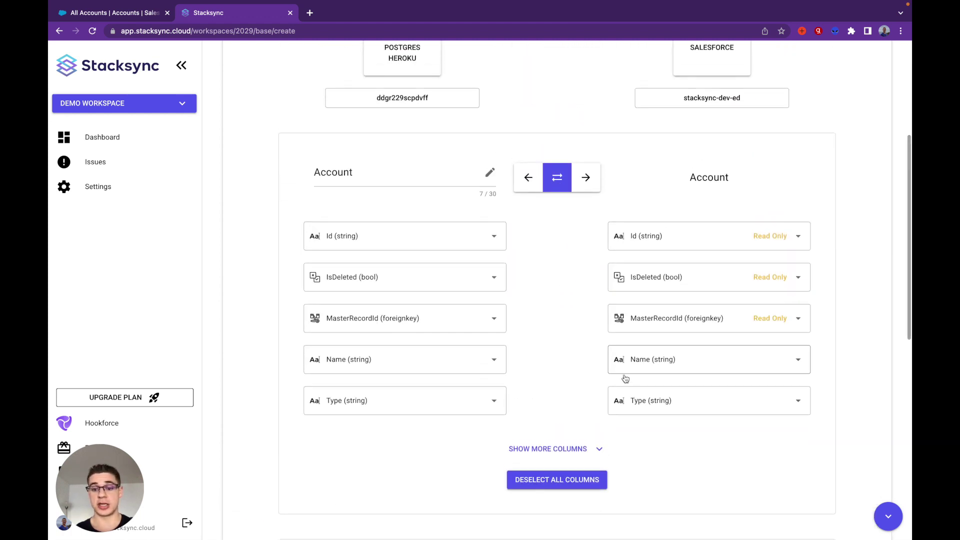
# Set MasterRecordId to Do Not Sync, create and enable My Sync, then view Salesforce accounts.
pyautogui.click(707, 324)
pyautogui.click(681, 54)
pyautogui.scroll(-2, 571, 336)
pyautogui.scroll(-5, 572, 335)
pyautogui.click(847, 478)
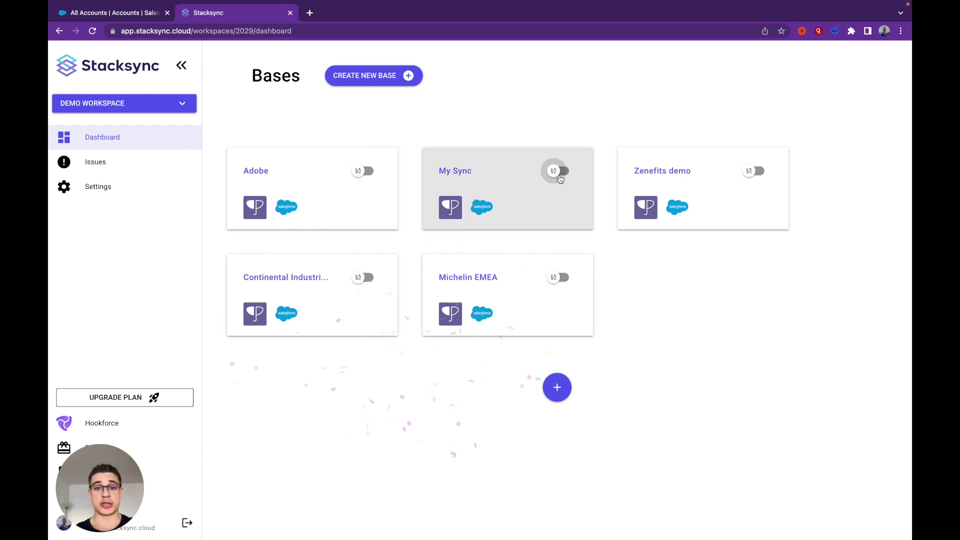
pyautogui.click(559, 175)
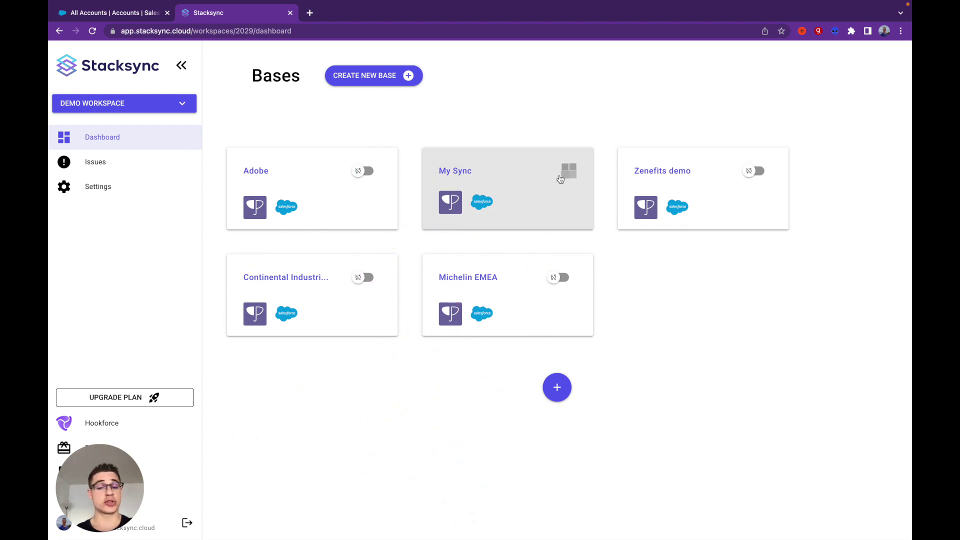
pyautogui.click(103, 10)
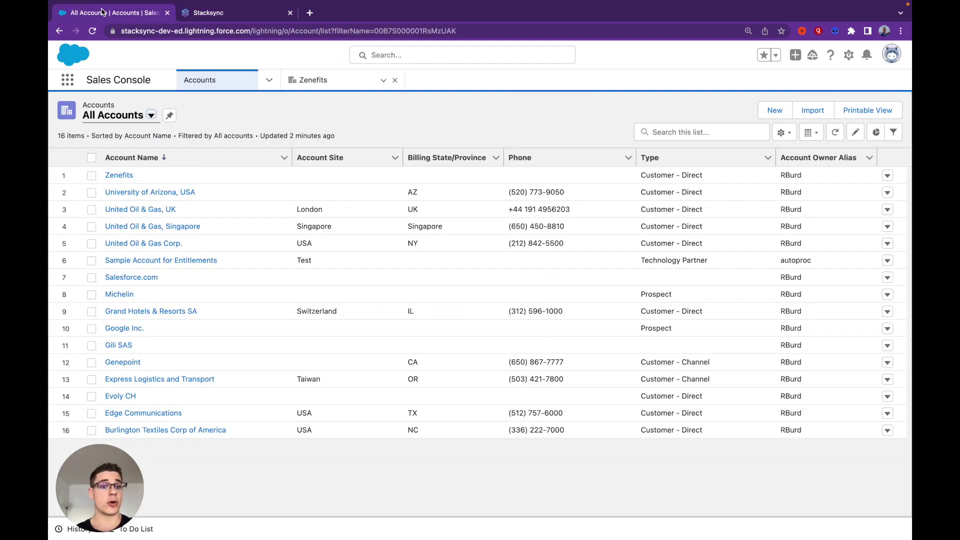
# Insert a 'New record' row into DataGrip's Postgres Account table, then refresh the Salesforce accounts list.
pyautogui.hotkey('ctrl', 'Left')
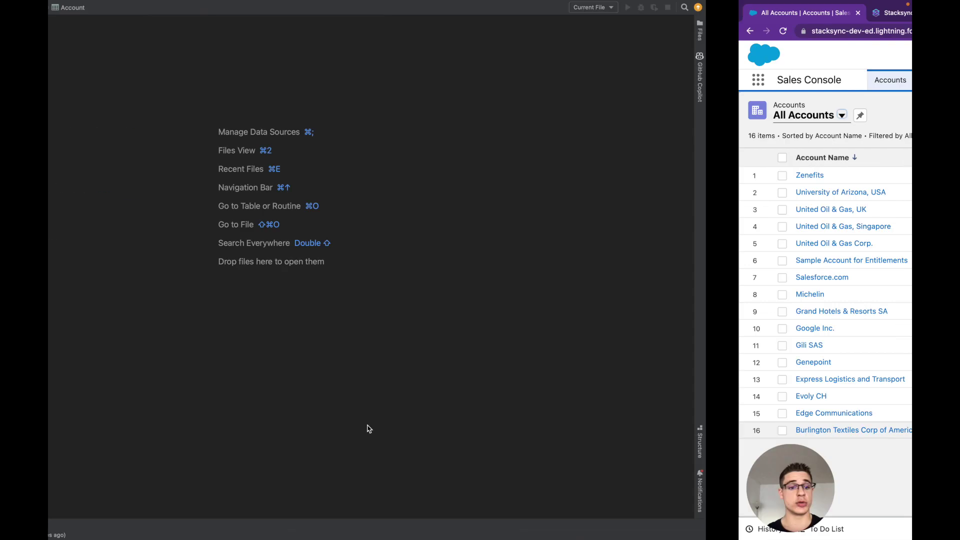
pyautogui.click(143, 92)
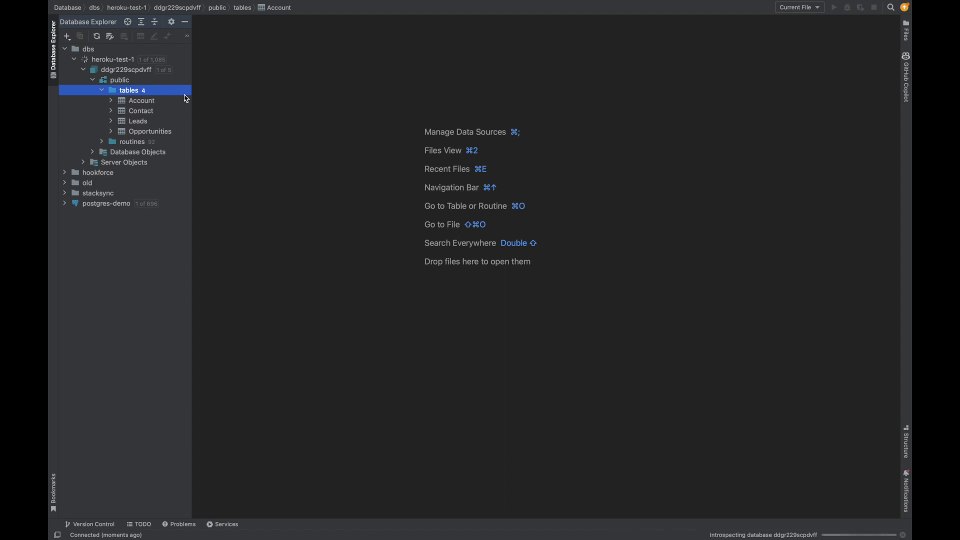
pyautogui.doubleClick(150, 103)
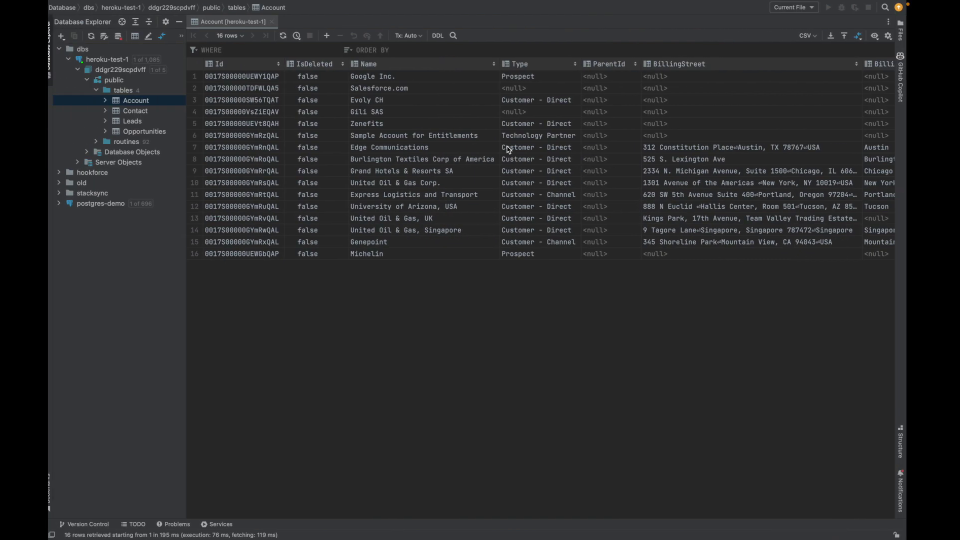
pyautogui.click(332, 35)
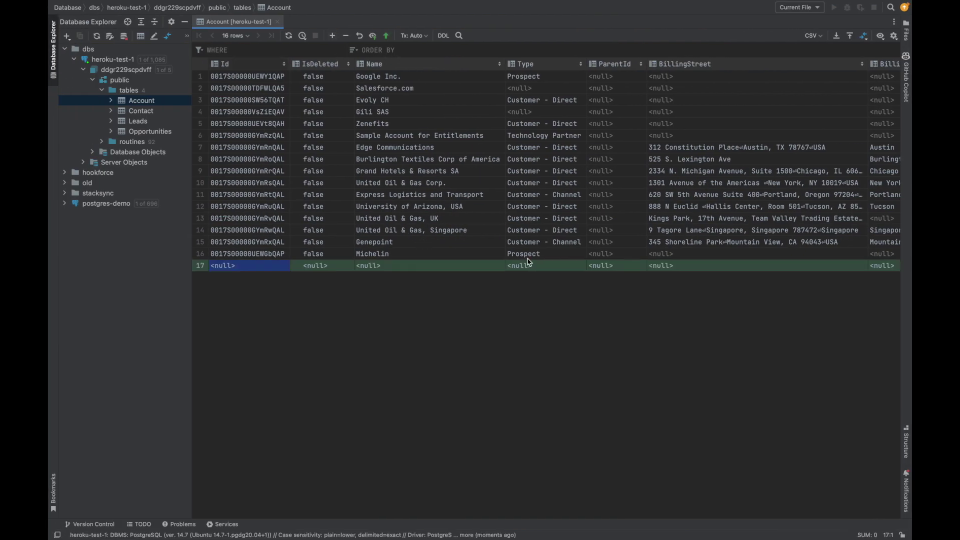
pyautogui.doubleClick(453, 266)
pyautogui.write('New')
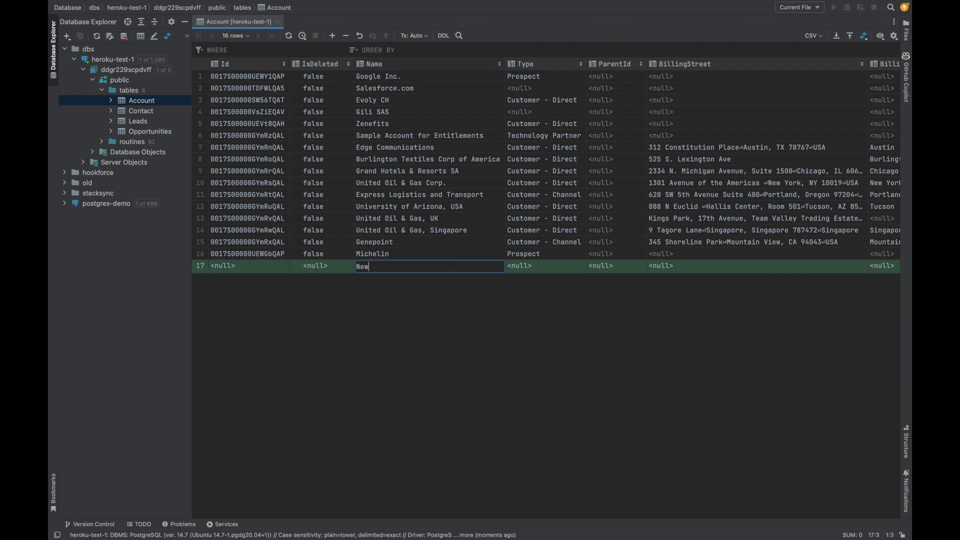
pyautogui.write(' record')
pyautogui.press('Tab')
pyautogui.hotkey('ctrl', 'Return')
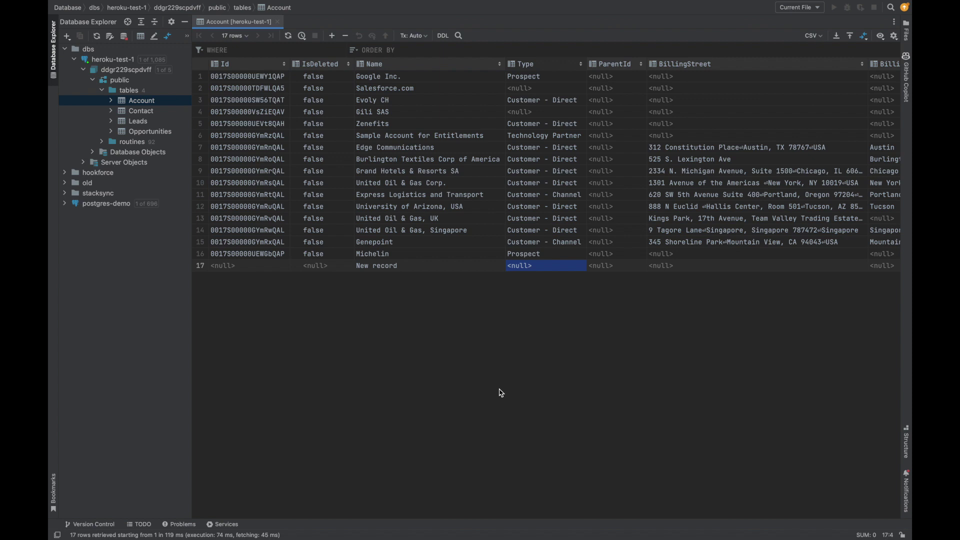
pyautogui.hotkey('ctrl', 'Right')
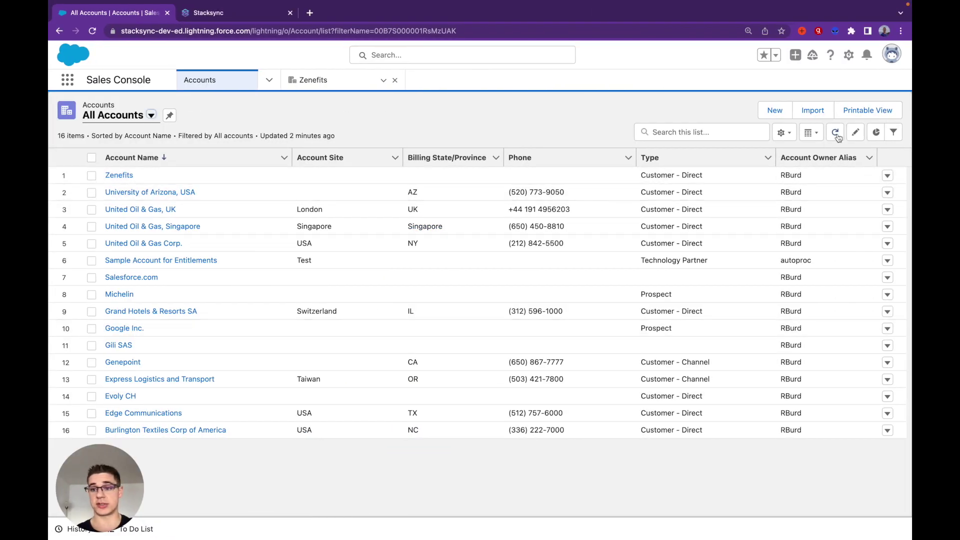
pyautogui.click(836, 133)
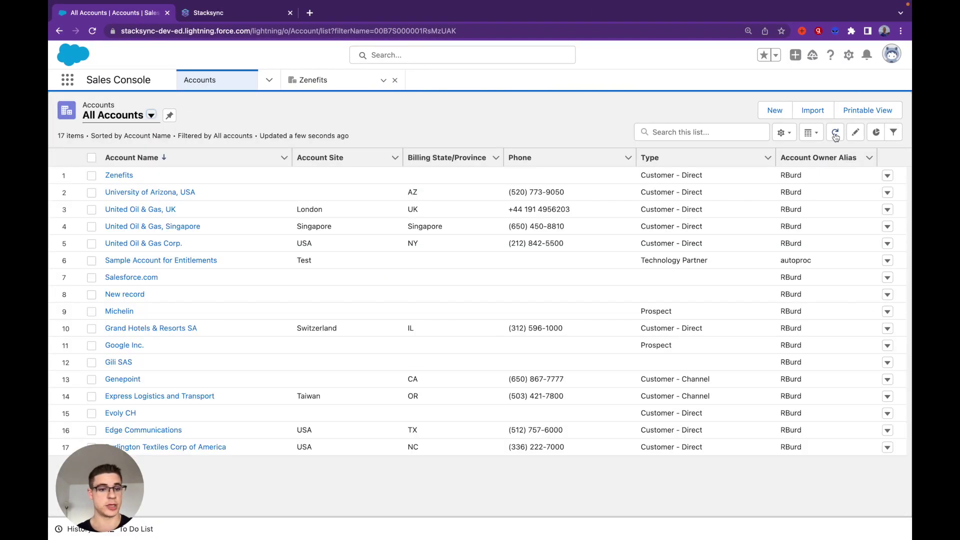
pyautogui.moveTo(570, 294)
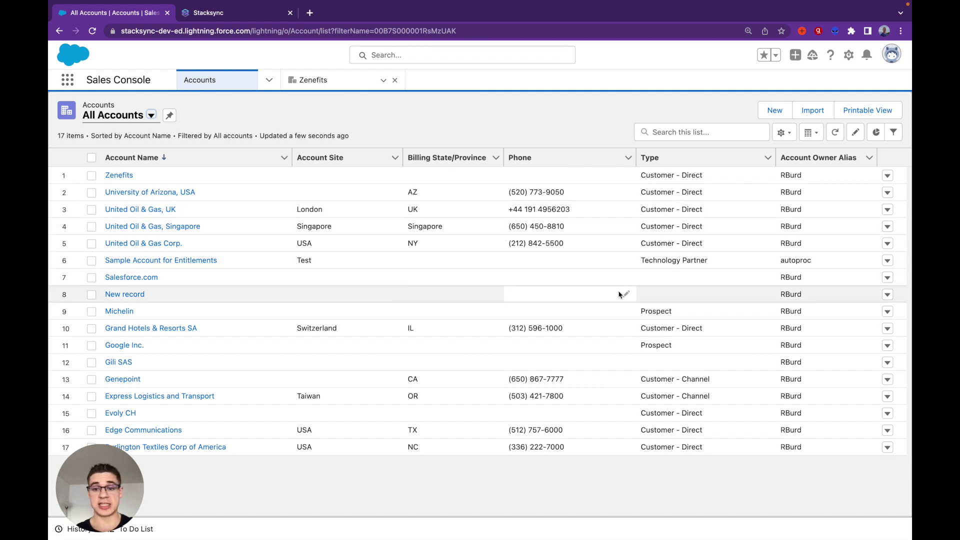
# Change the New record account's Type to Customer - Direct and save.
pyautogui.click(765, 294)
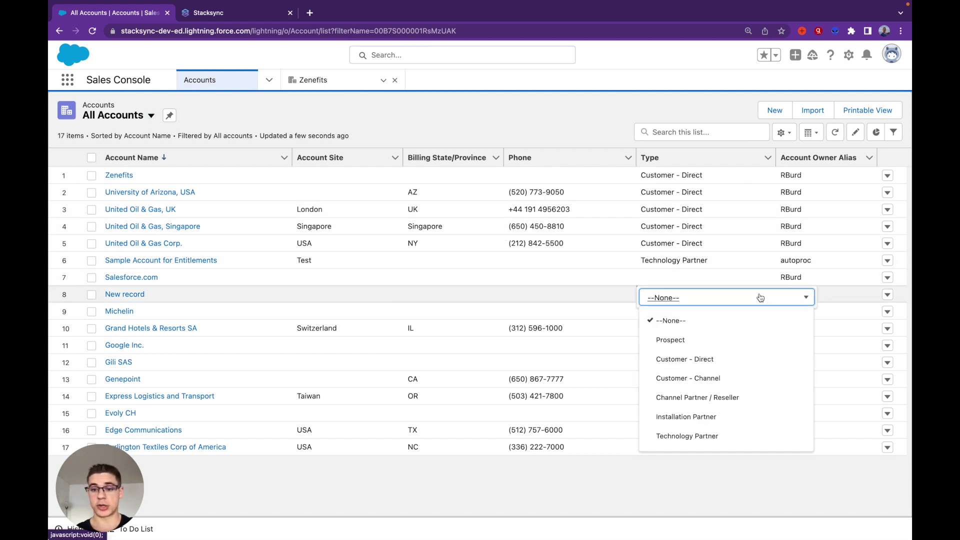
pyautogui.click(731, 358)
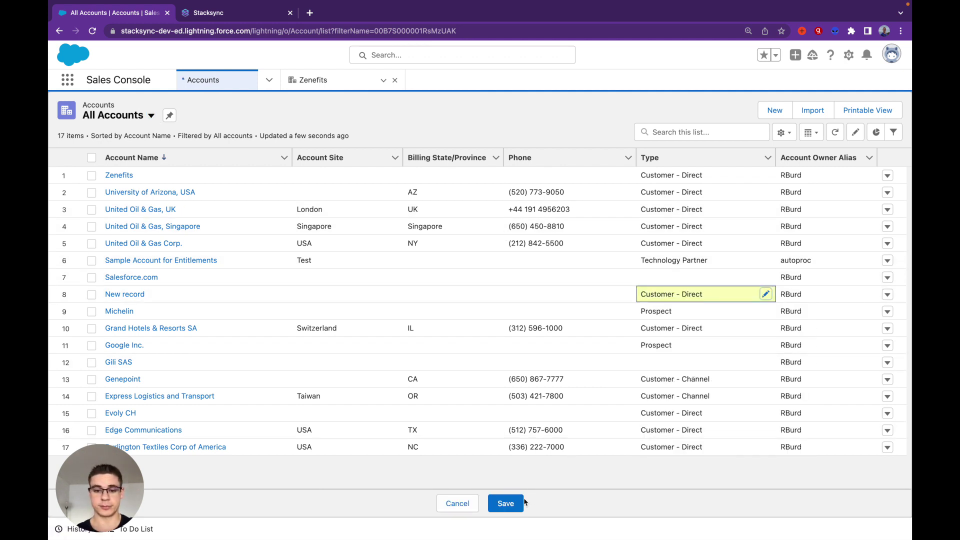
pyautogui.click(518, 503)
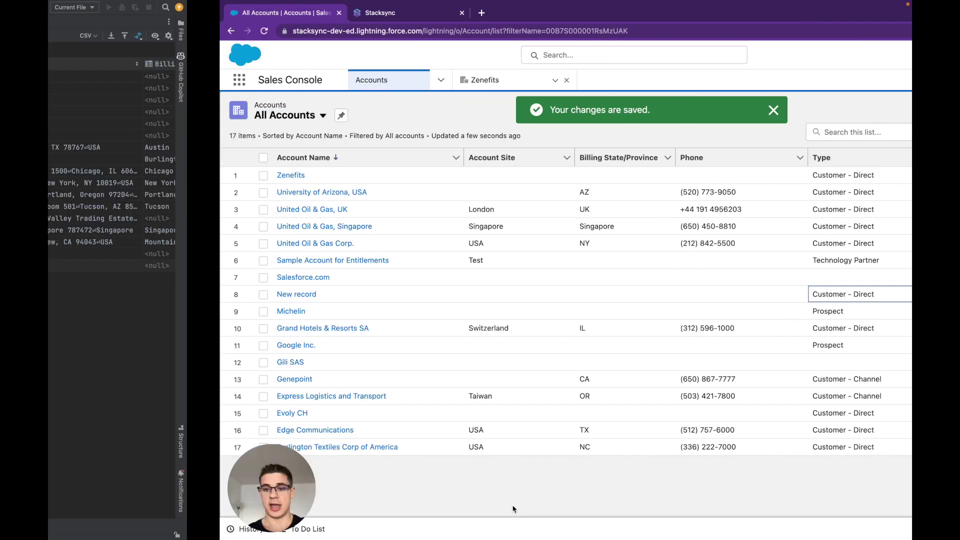